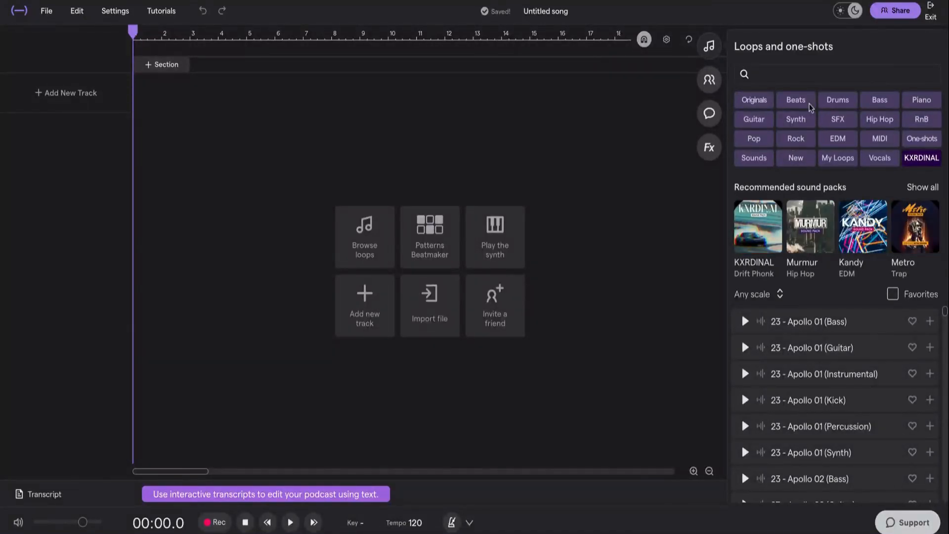
- Filter the loop library by the Synth and Hip Hop categories
scroll(794, 421, down, 8)
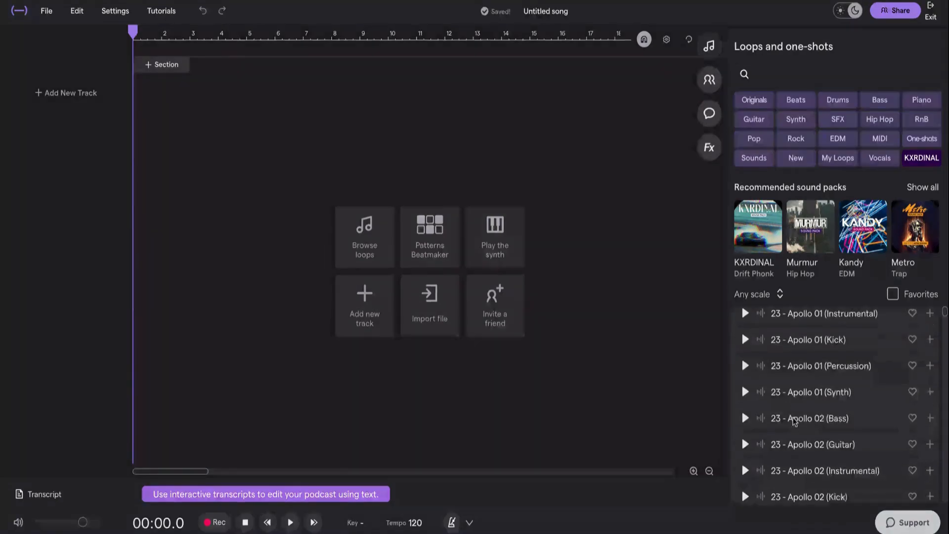
scroll(794, 422, down, 10)
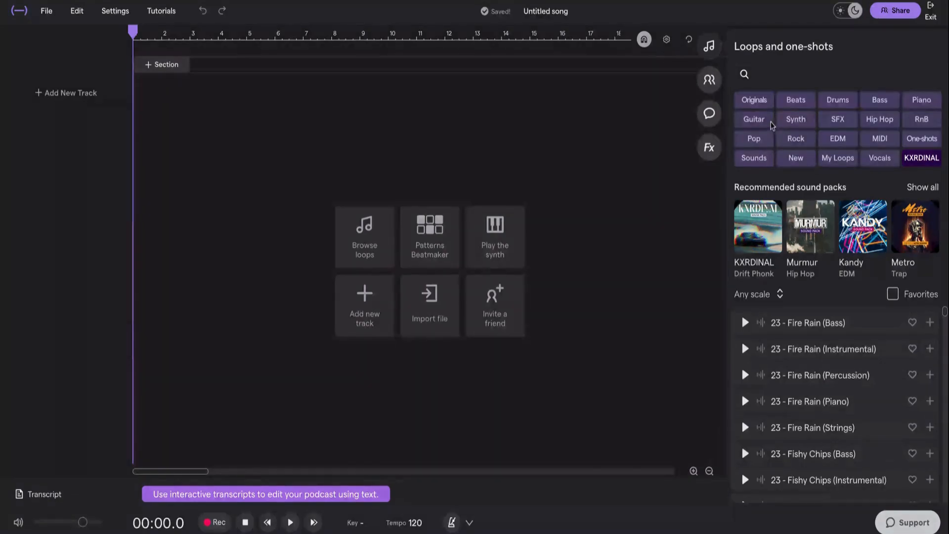
click(797, 121)
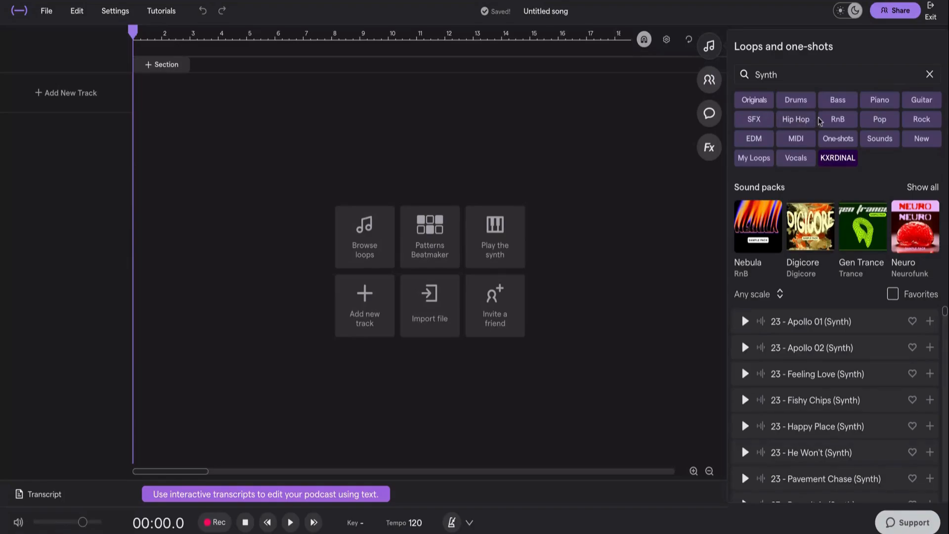
click(811, 119)
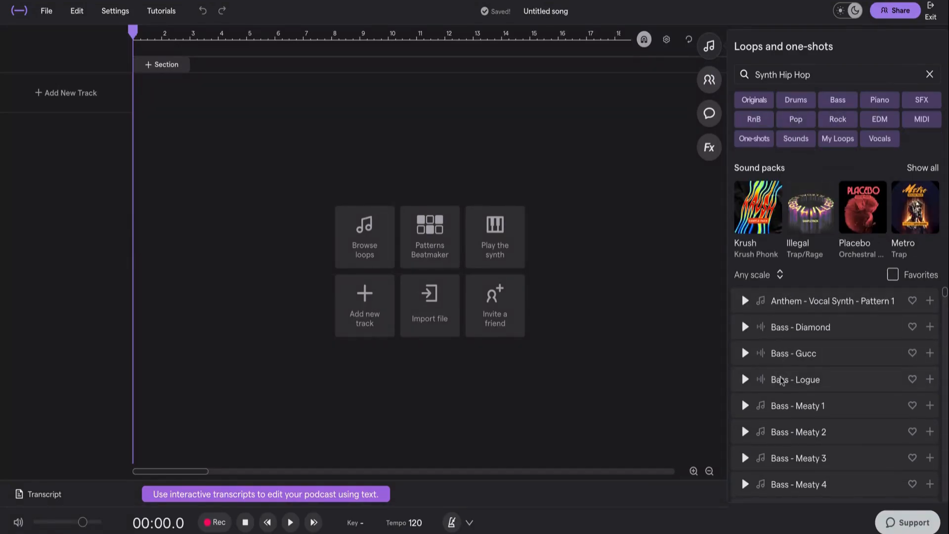
- Preview the loop 'Beanie - Fog Pan Loop 1' and add it to the song as a new track
scroll(781, 381, down, 3)
scroll(771, 366, down, 5)
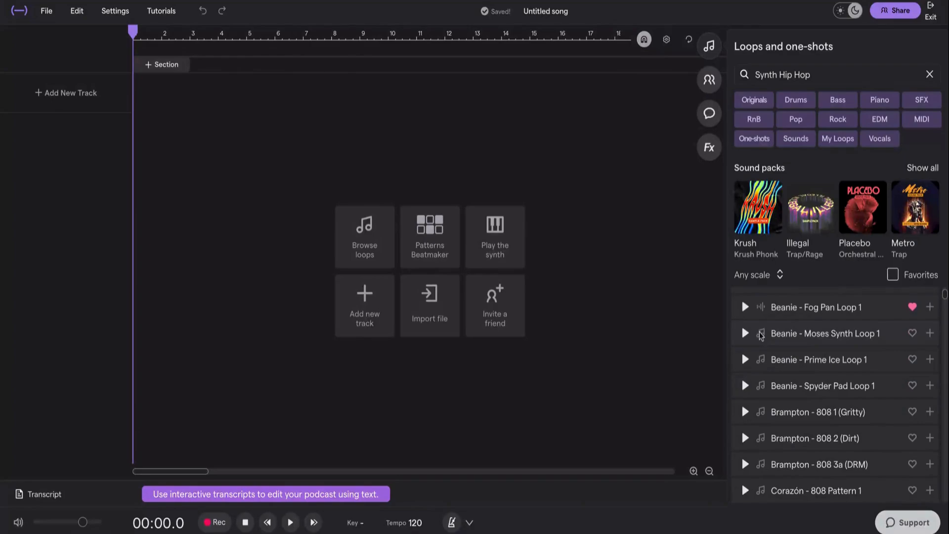
click(745, 307)
click(930, 308)
click(880, 326)
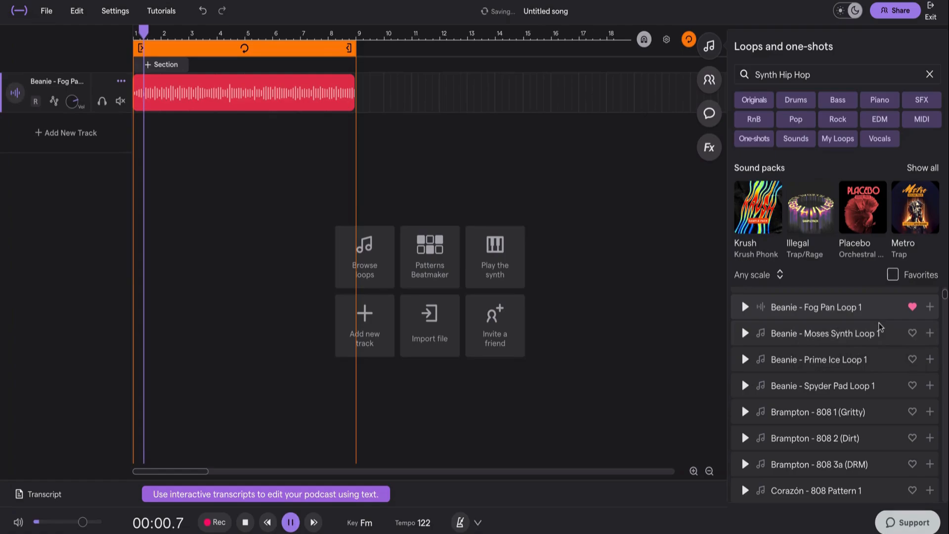
- Stop playback and turn off the cycle region
scroll(796, 418, down, 1)
scroll(795, 417, down, 5)
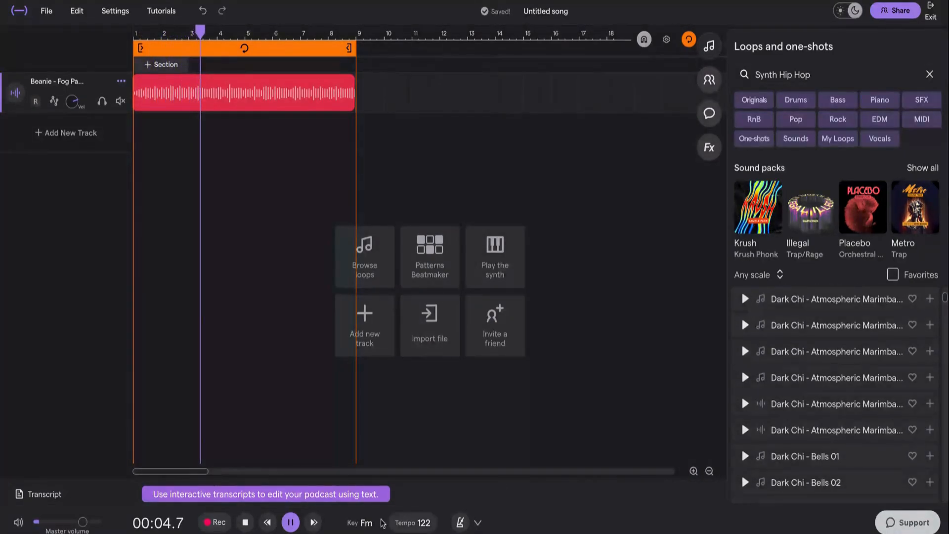
key(space)
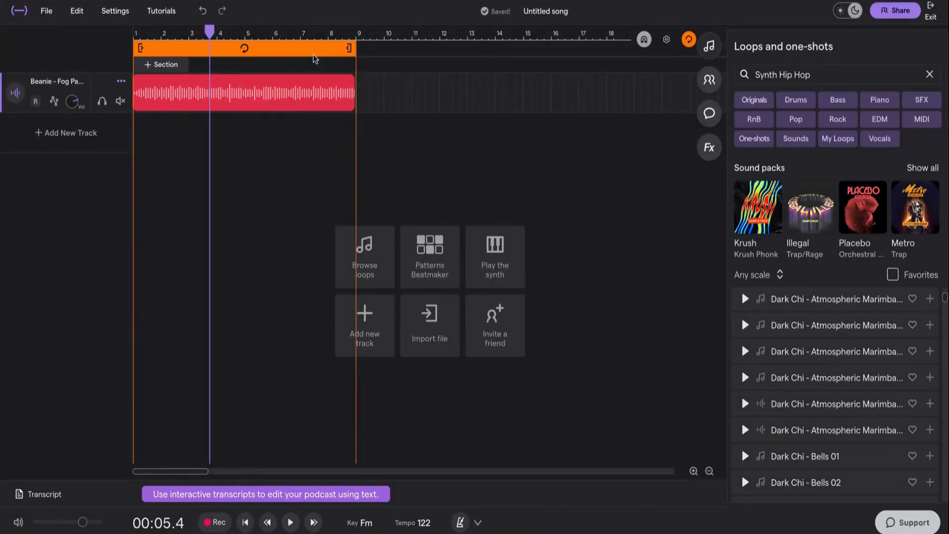
click(244, 49)
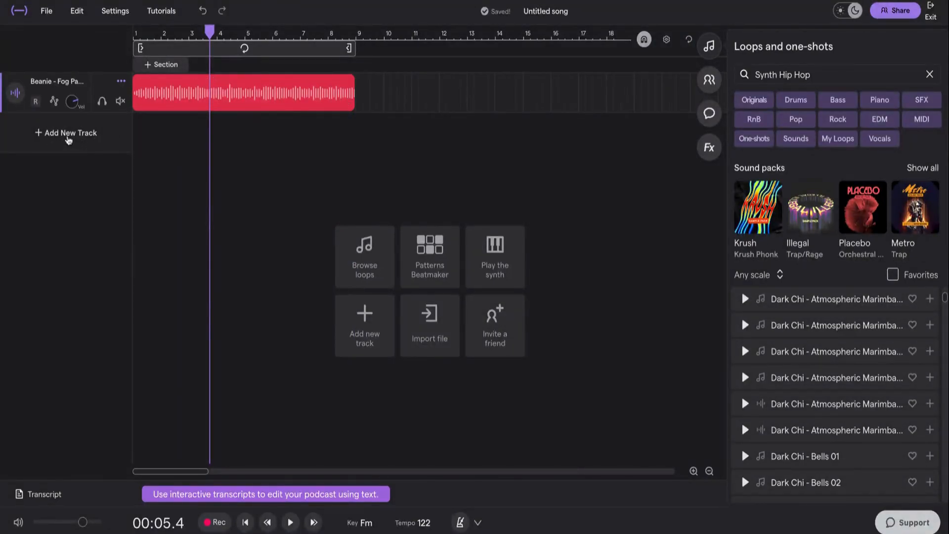
- Add a new Drums & Machines track using the Patterns Beatmaker
click(68, 140)
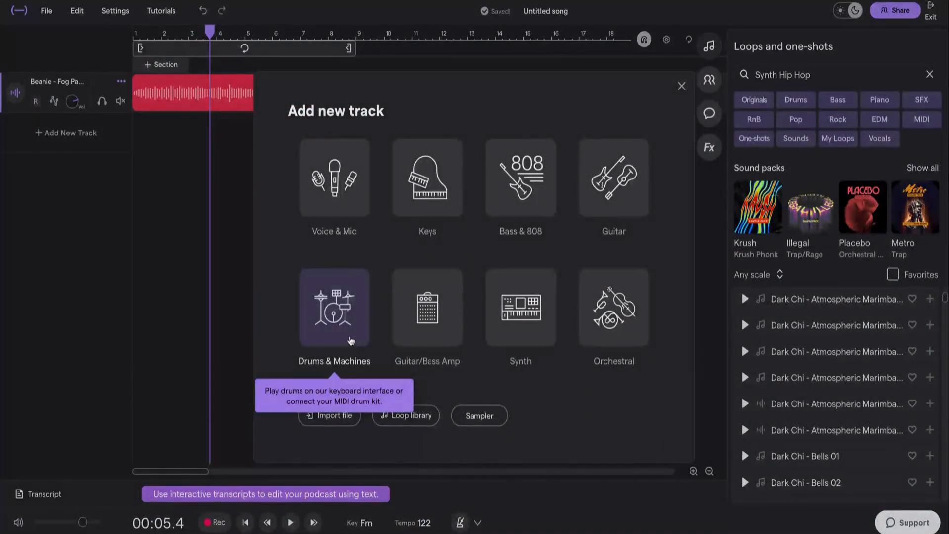
click(351, 340)
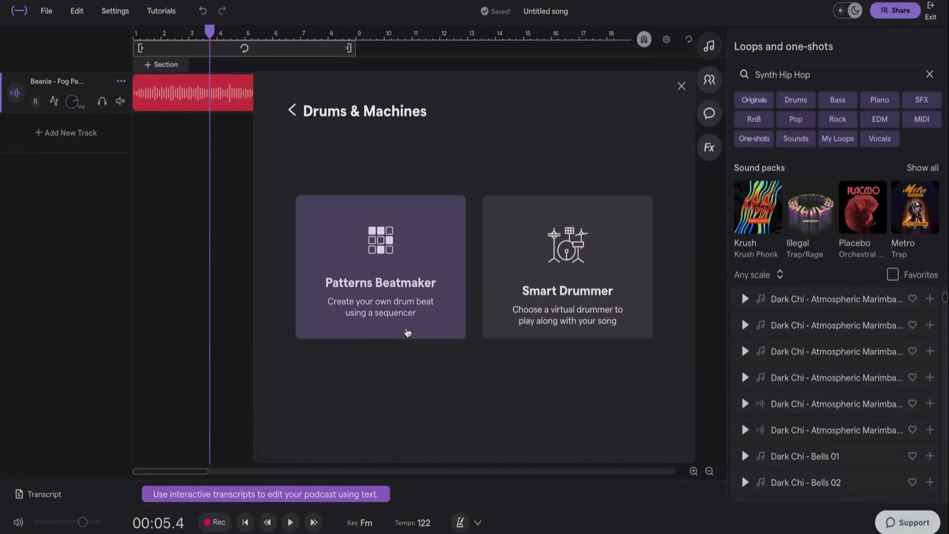
click(409, 336)
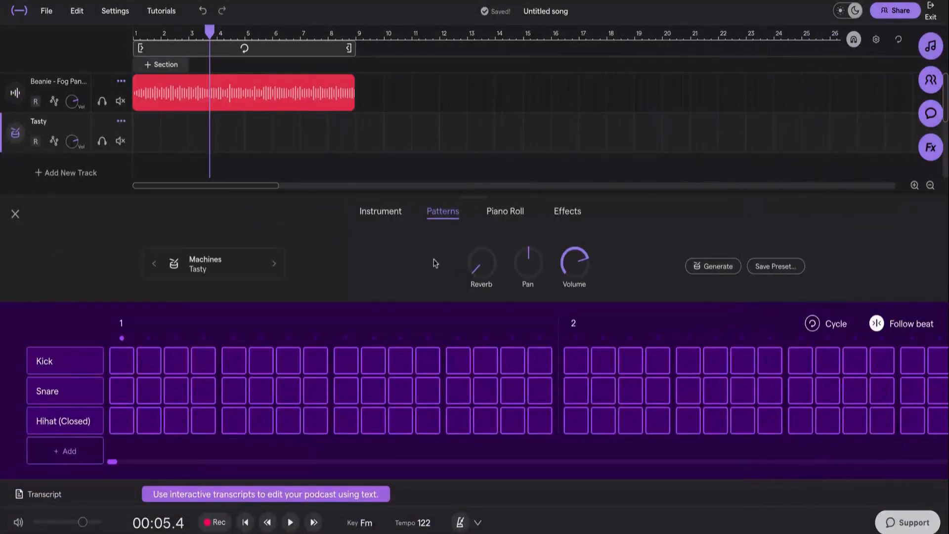
- Program kick hits on steps 1, 5, 9 and 13 of the first bar
click(125, 371)
click(236, 362)
click(351, 361)
click(455, 364)
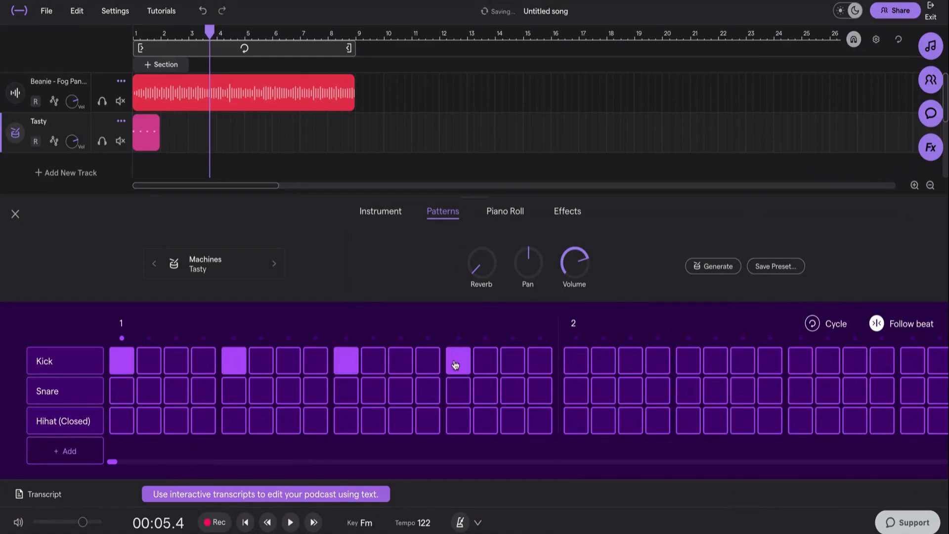
- Program snare hits on steps 3, 7, 8, 11, 15 and 16
click(180, 399)
click(292, 393)
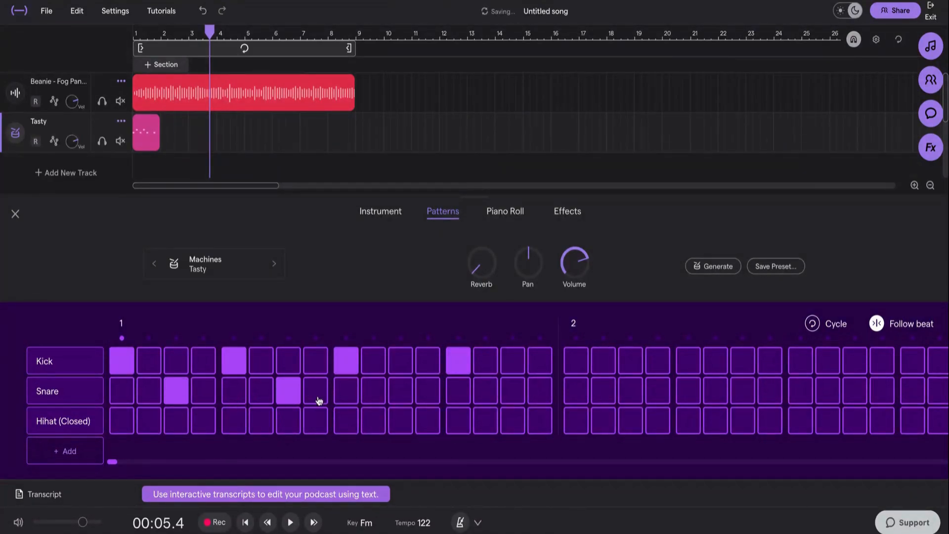
click(316, 395)
click(400, 393)
click(512, 394)
click(539, 393)
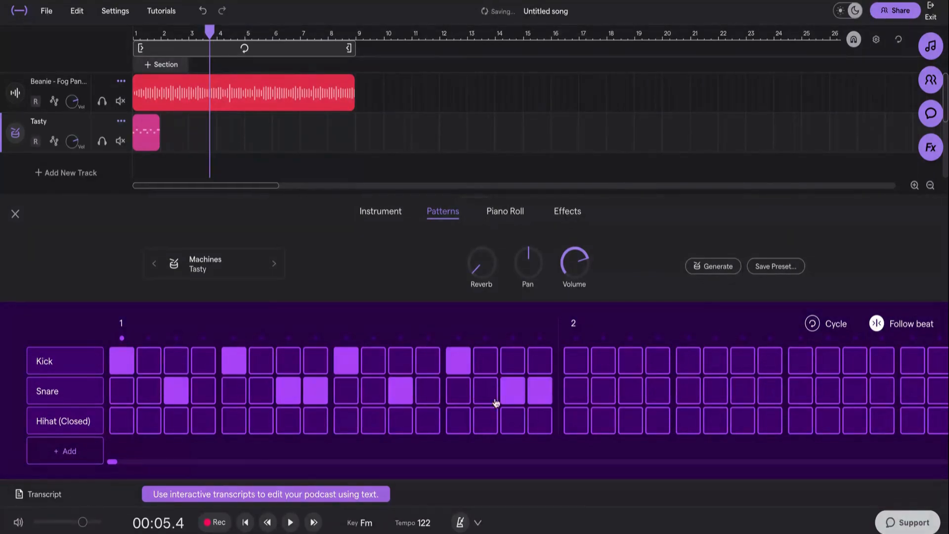
- Paint closed hi-hat steps 2–5, 7–12 and 15–16
drag(139, 423, 239, 424)
drag(306, 423, 429, 423)
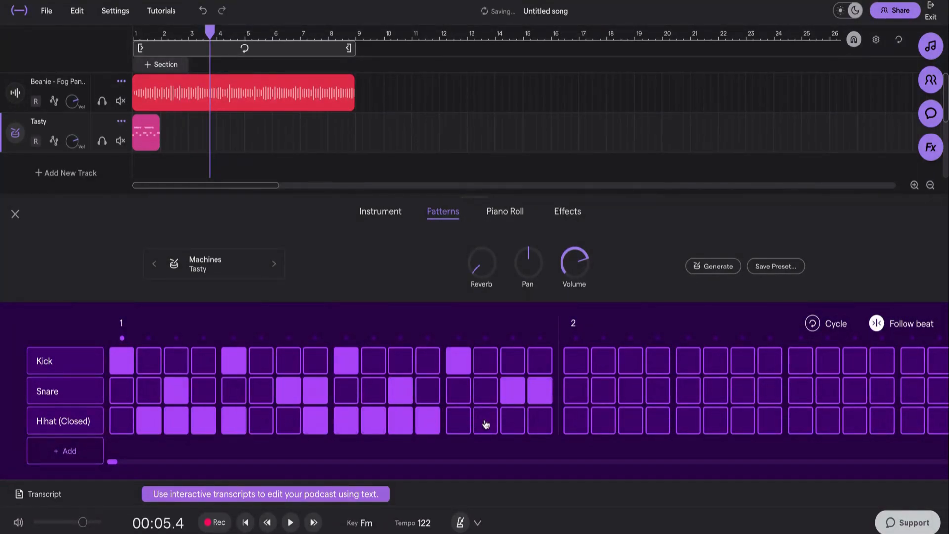
drag(513, 423, 541, 423)
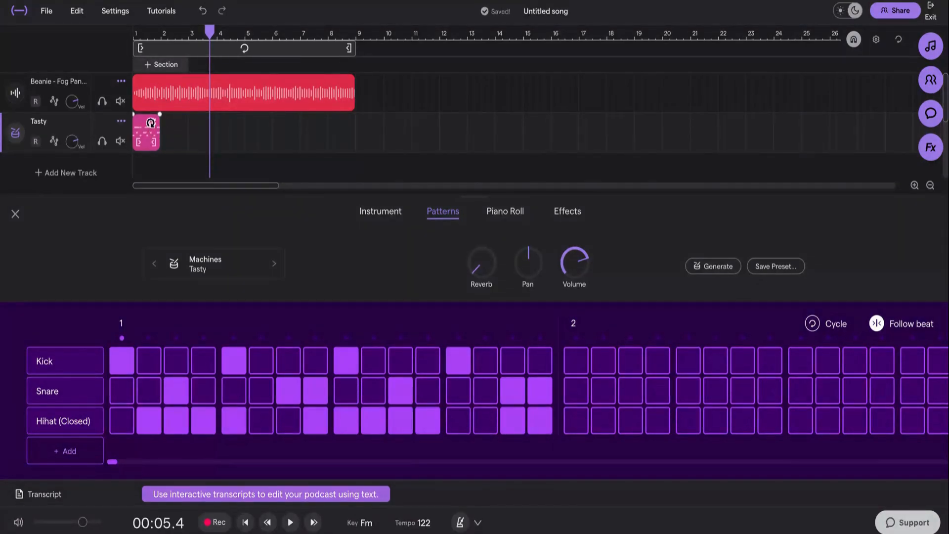
- Extend the drum pattern region to end at bar 9 and return the playhead to the start
drag(152, 123, 351, 124)
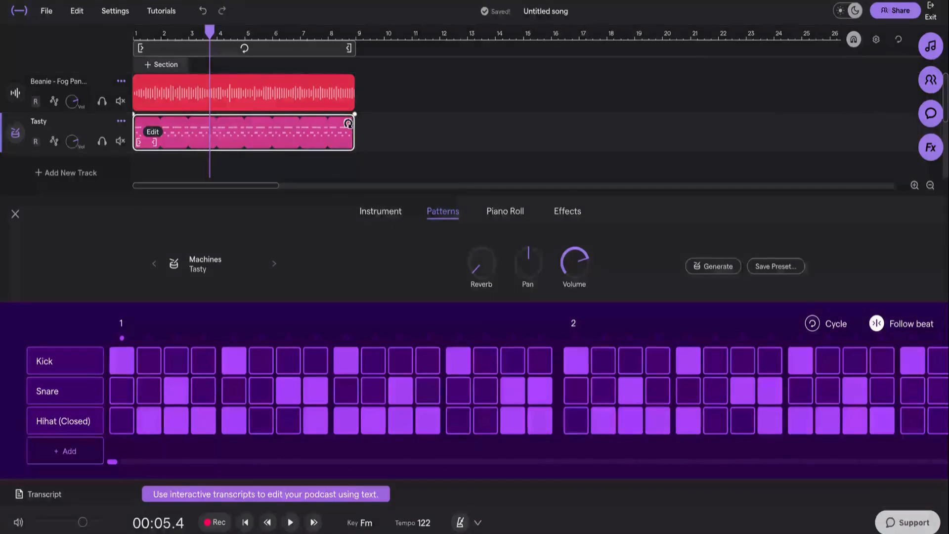
click(146, 37)
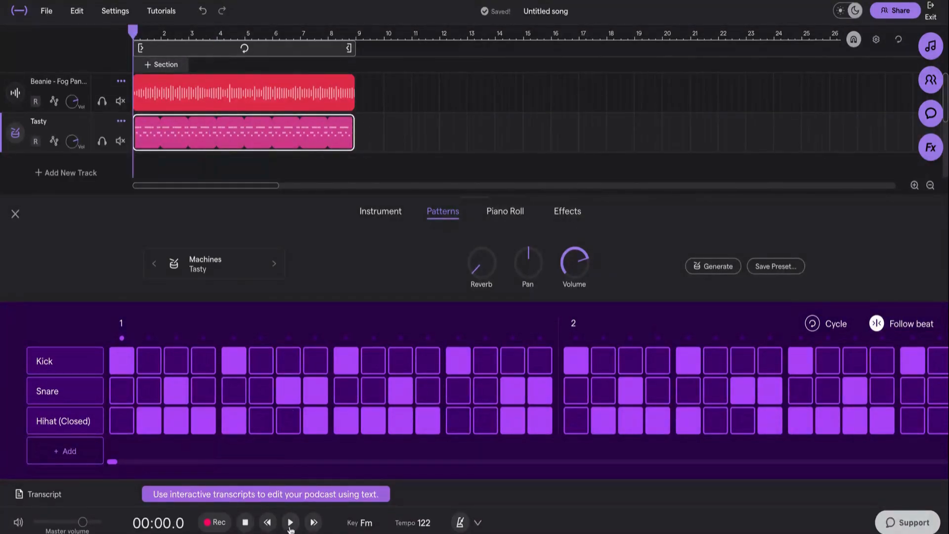
- Play the song to preview the beat, pause it, and close the pattern editor
click(291, 522)
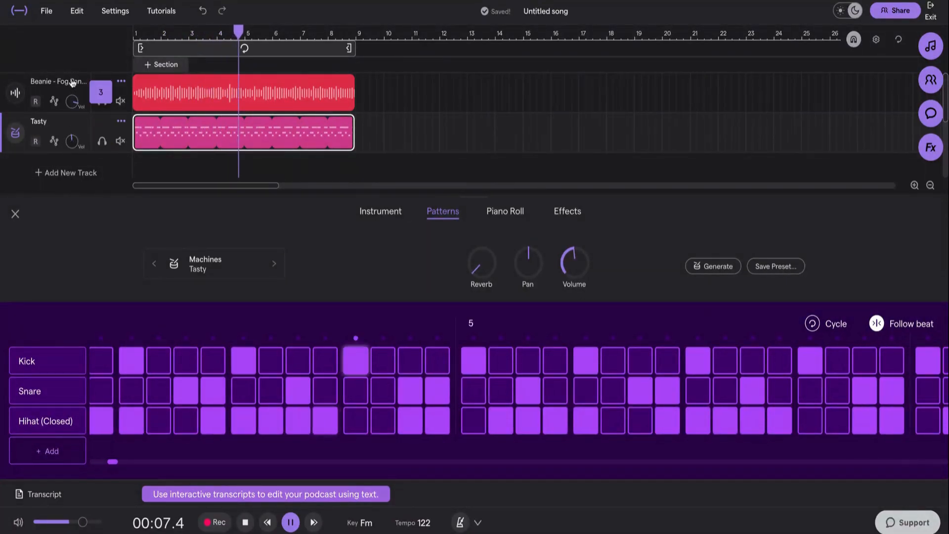
click(291, 522)
click(15, 214)
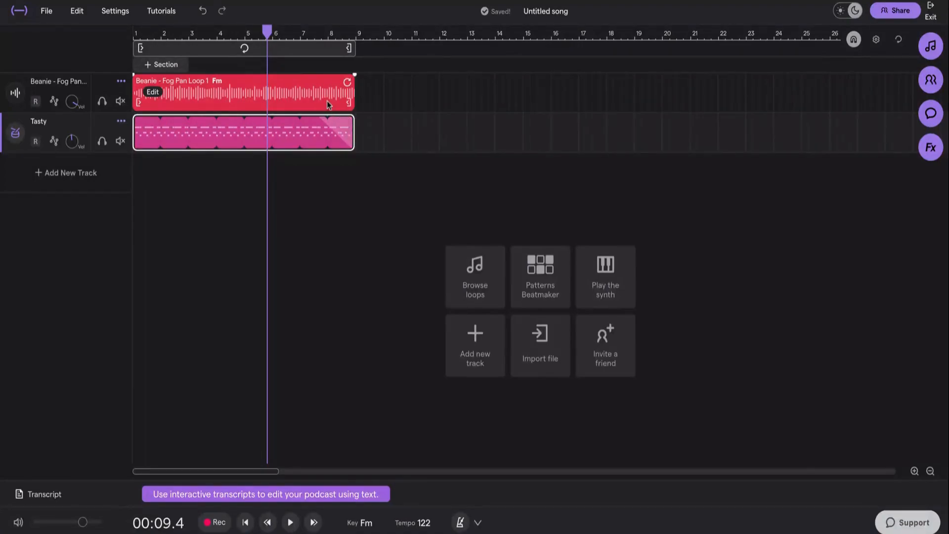
- Place the playhead at bar 8 and add a new Voice & Mic track
click(343, 82)
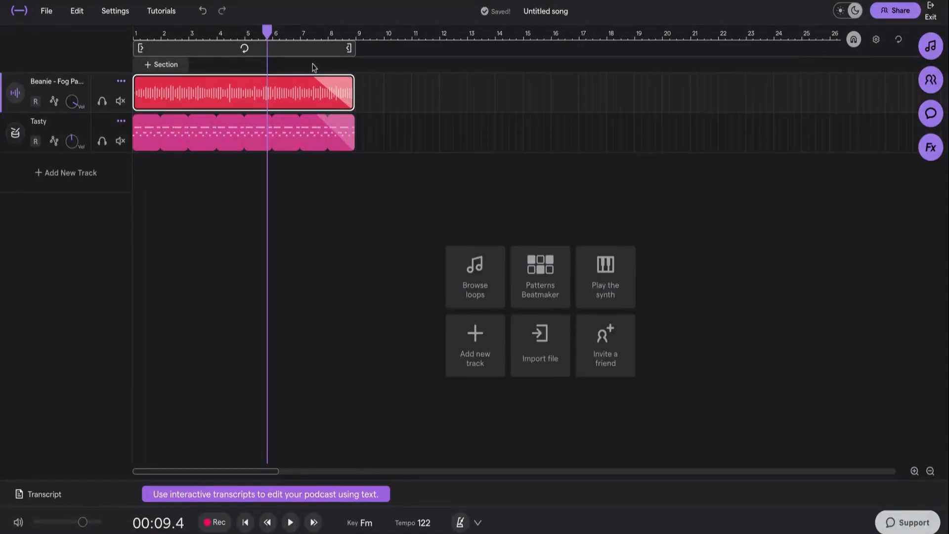
click(330, 35)
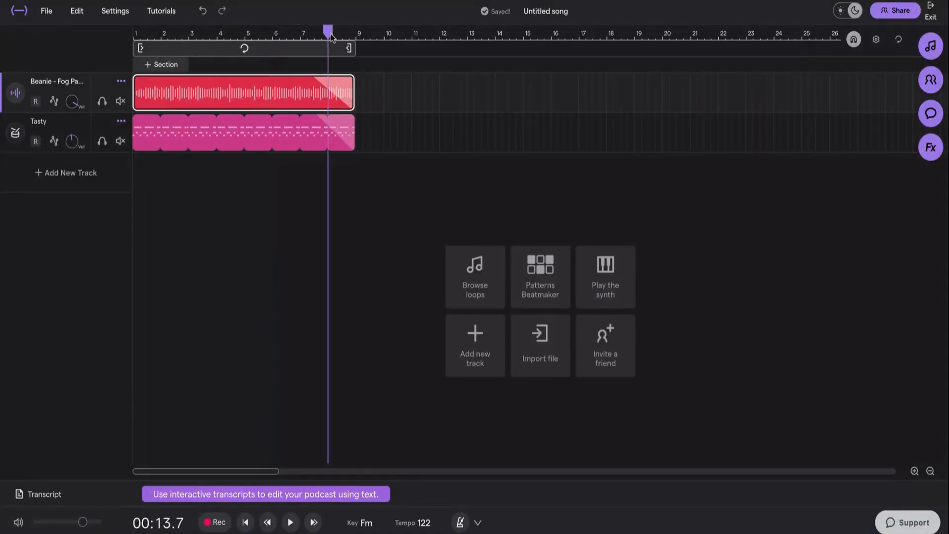
click(67, 173)
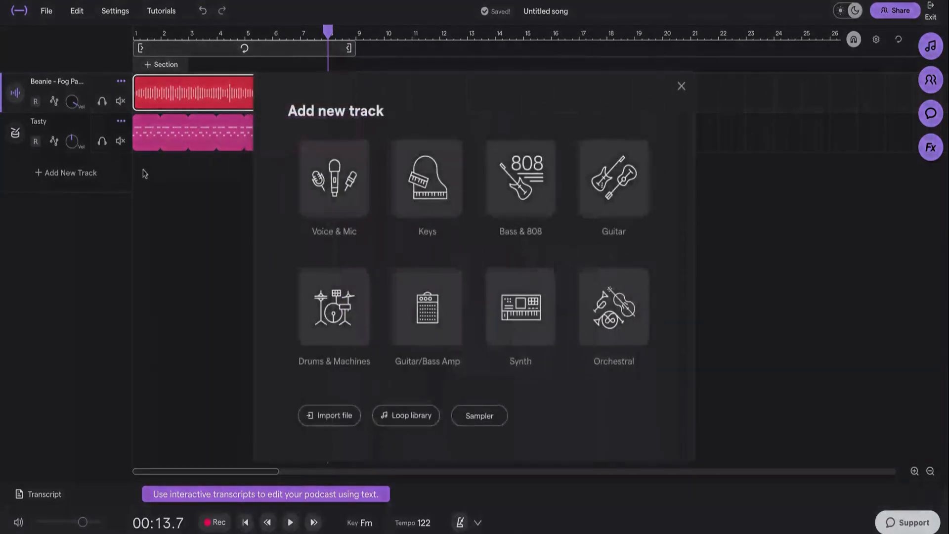
click(337, 214)
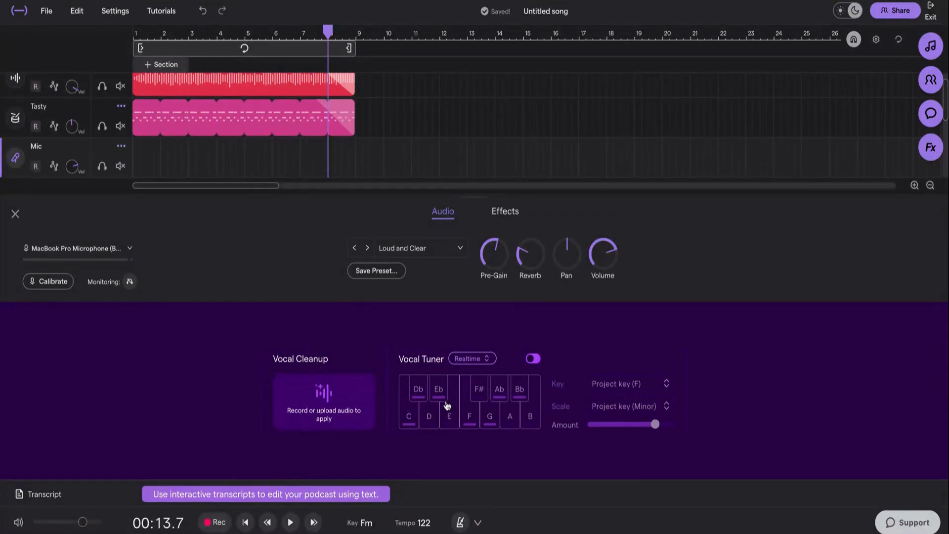
- Record a short vocal take on the Mic track, stop recording, and close the track editor
click(216, 524)
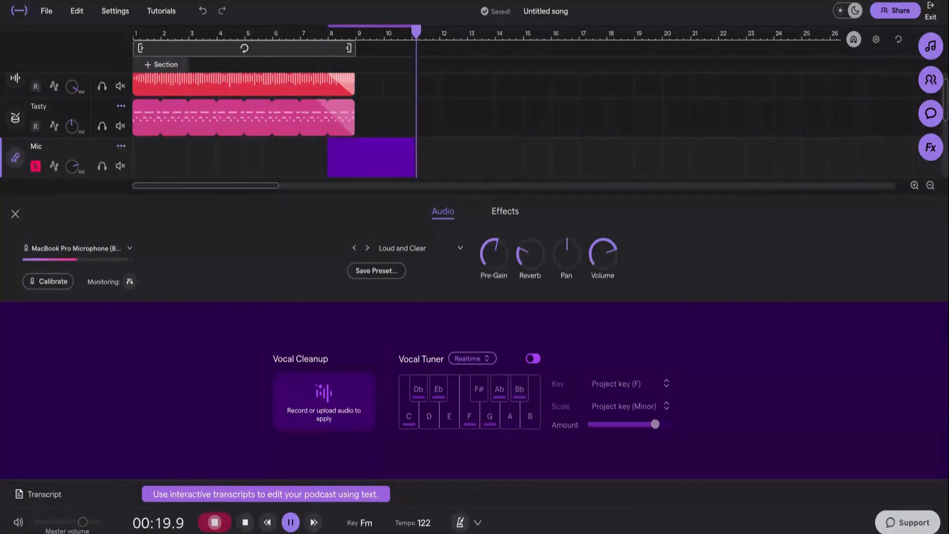
key(space)
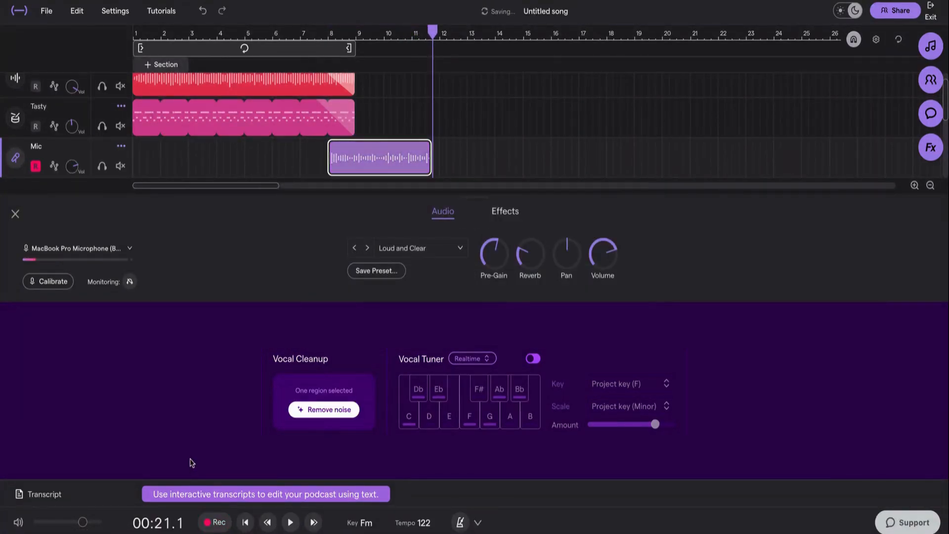
click(15, 214)
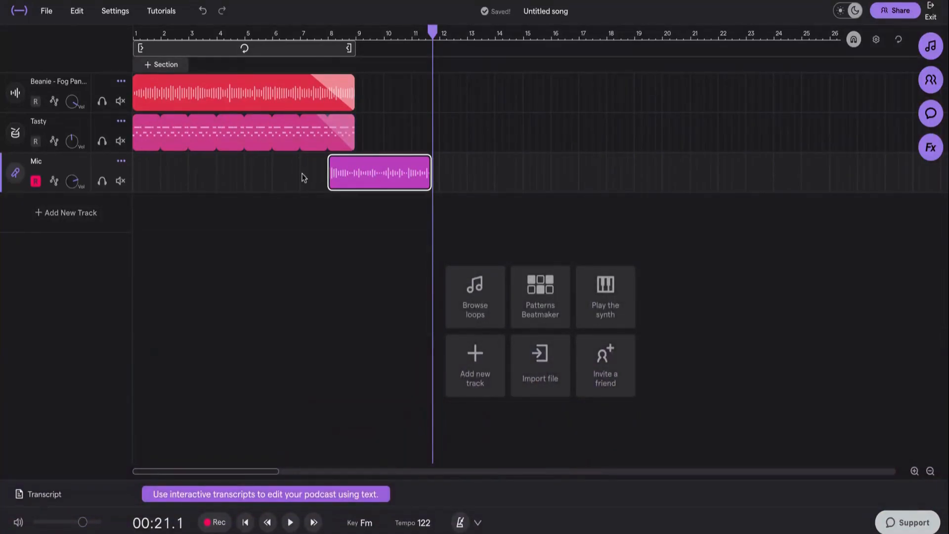
- Open the transcript panel and transcribe the Mic voice track
click(45, 494)
click(117, 218)
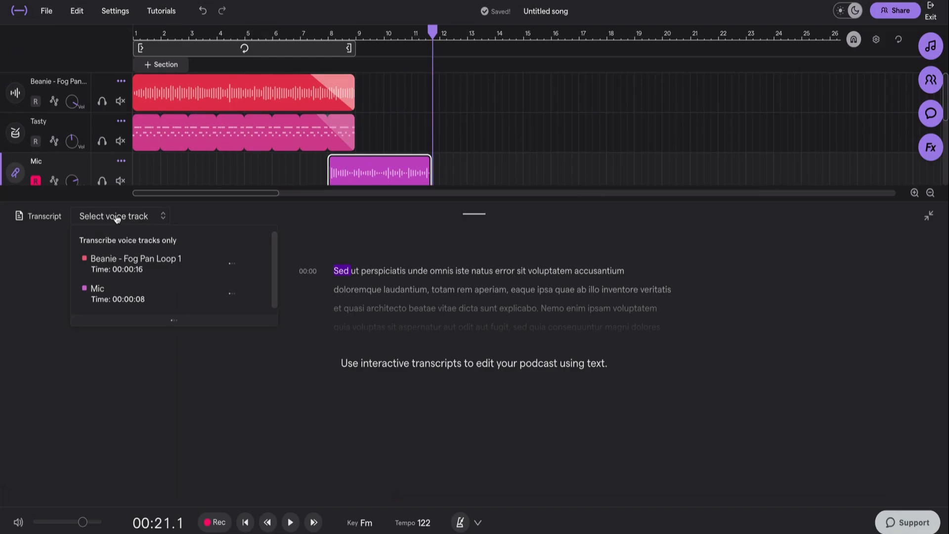
click(229, 297)
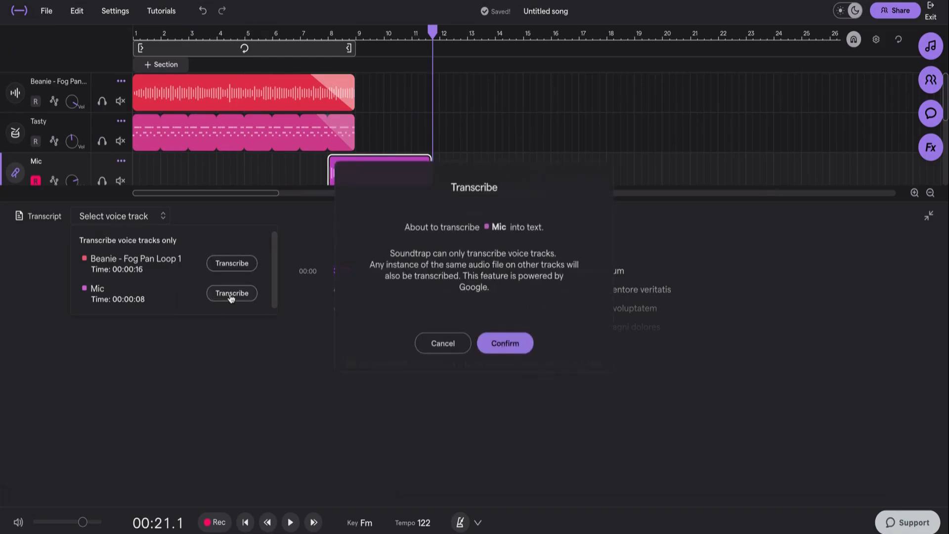
click(501, 343)
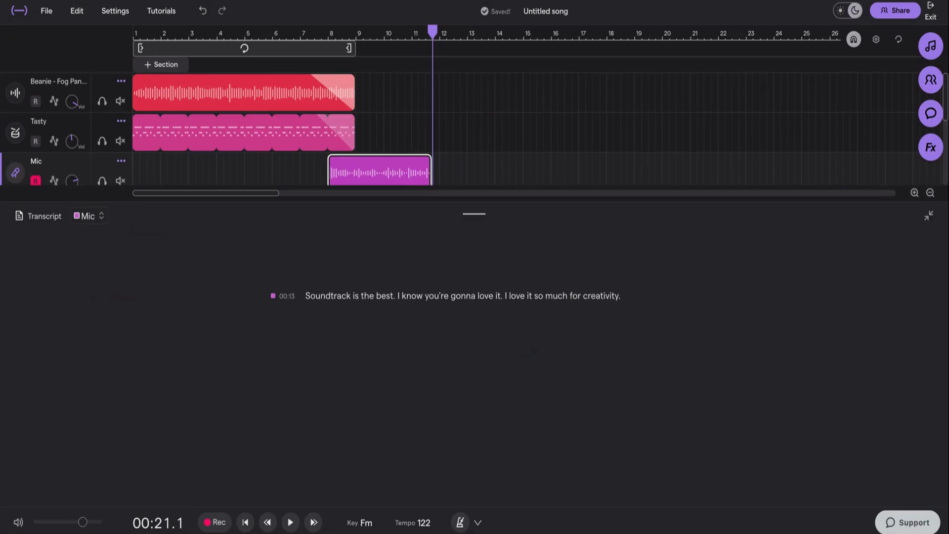
- Correct the transcribed word 'Soundtrack' to 'Soundtrap'
double_click(329, 295)
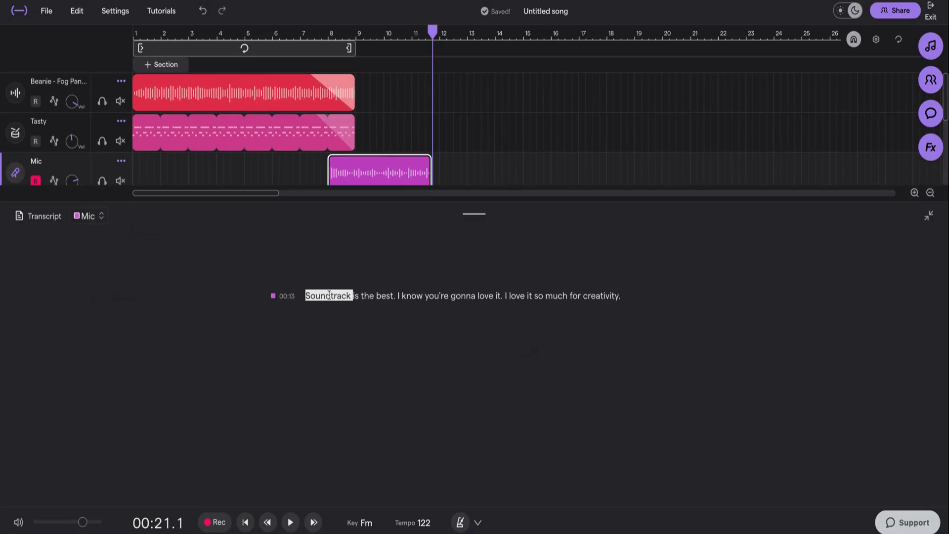
click(338, 296)
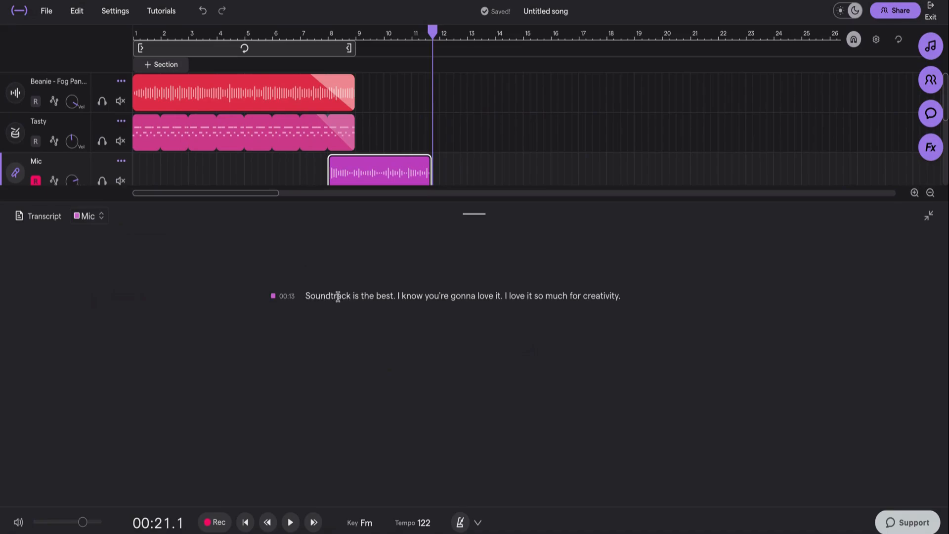
key(Delete)
key(Delete)
text(p)
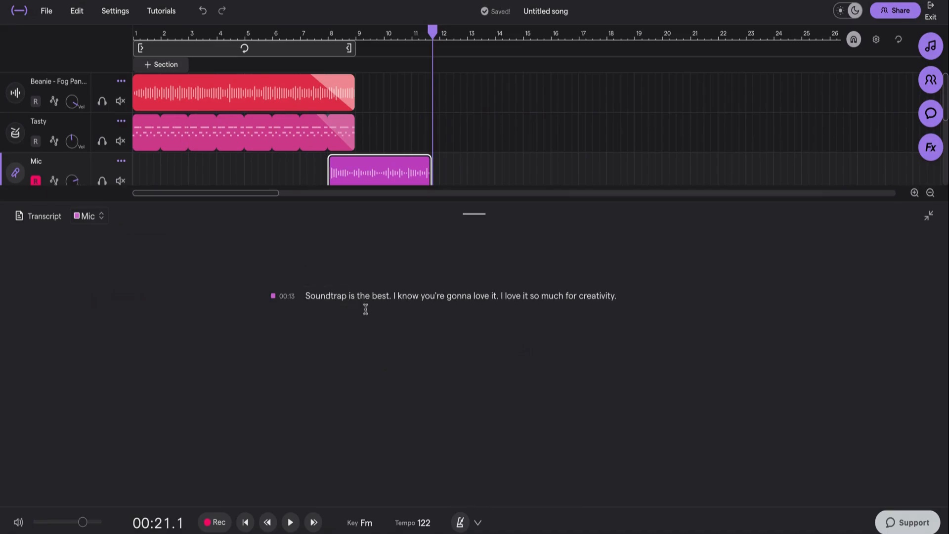
- Delete the words 'so much' from the vocal transcript, then undo that deletion
double_click(496, 296)
click(527, 298)
double_click(533, 297)
drag(532, 297, 548, 296)
scroll(420, 175, down, 1)
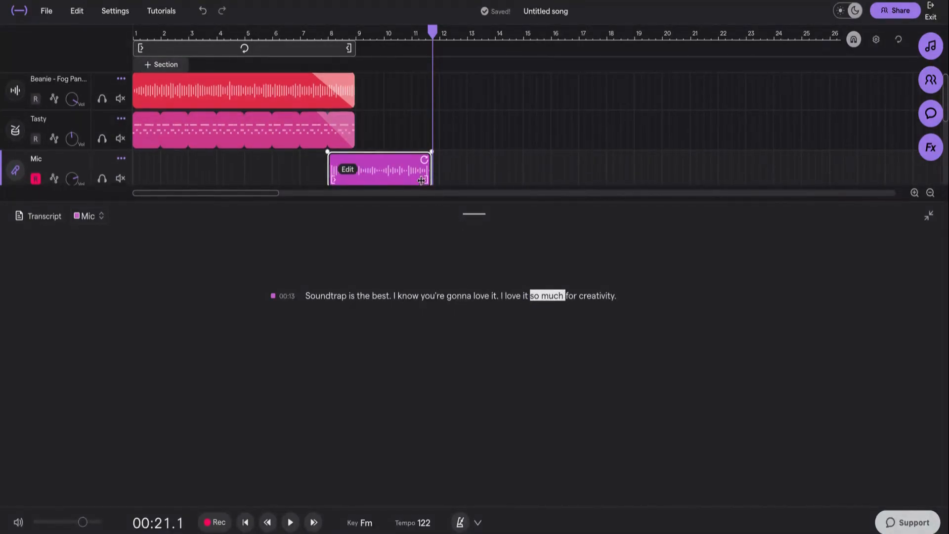
scroll(396, 161, up, 5)
scroll(396, 160, up, 1)
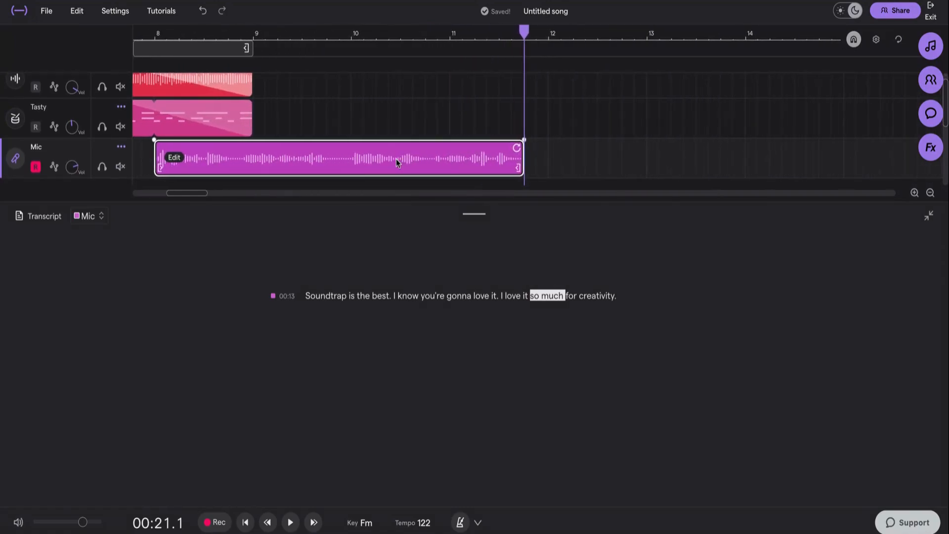
key(Delete)
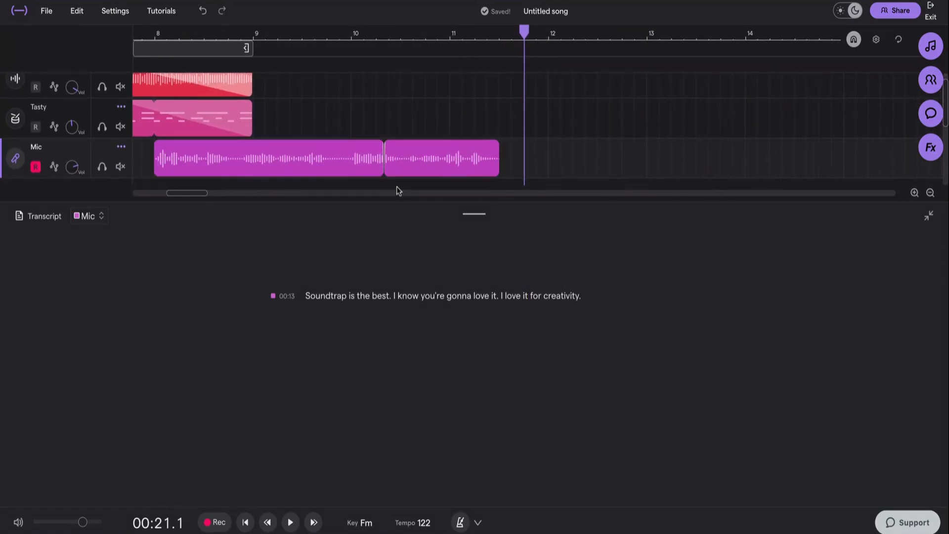
key(ctrl+z)
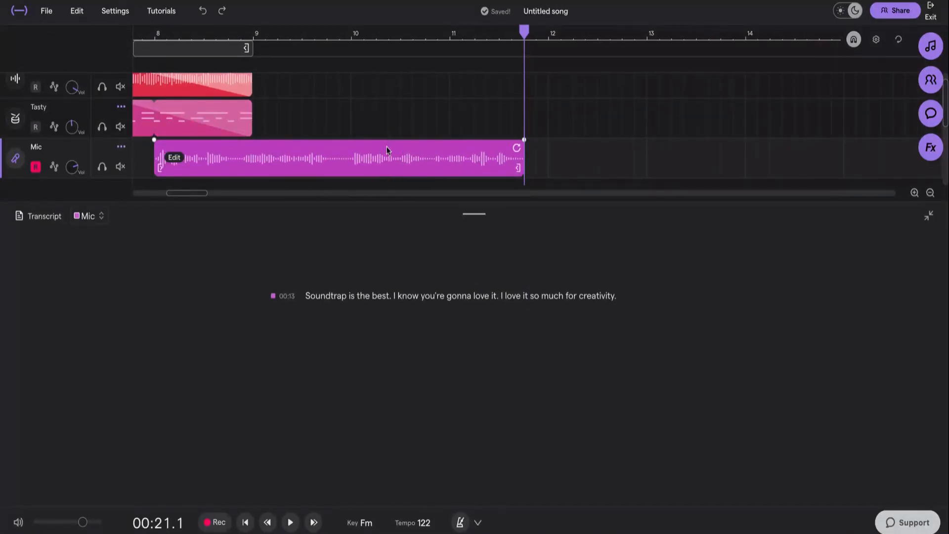
- Select the words 'so much' in the transcript and delete them from the vocal
drag(530, 296, 550, 296)
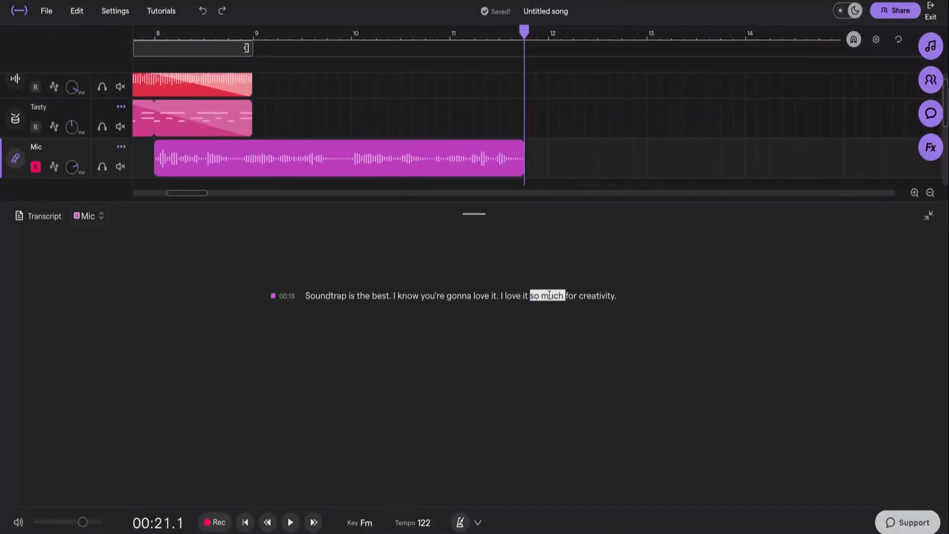
key(Delete)
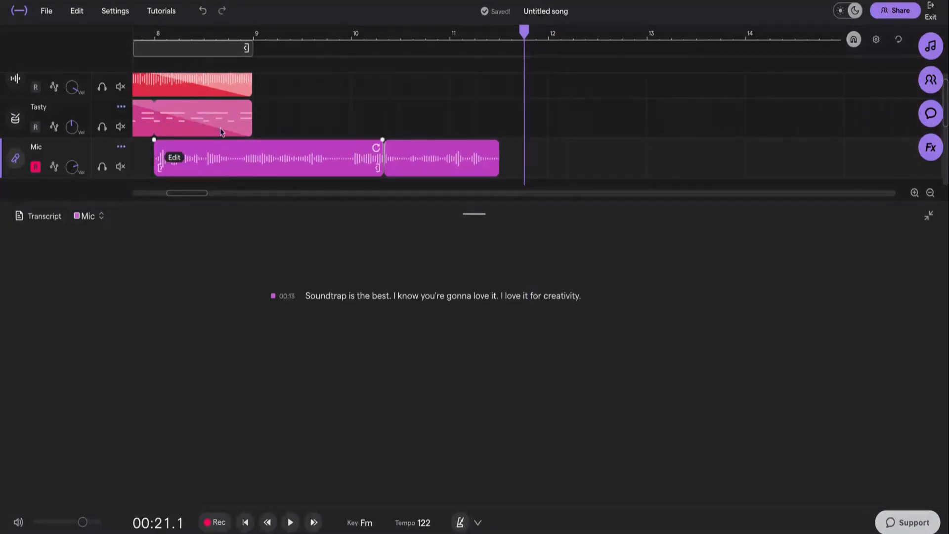
- Play back the edited vocal from just before bar 11 and stop playback
click(158, 37)
click(291, 523)
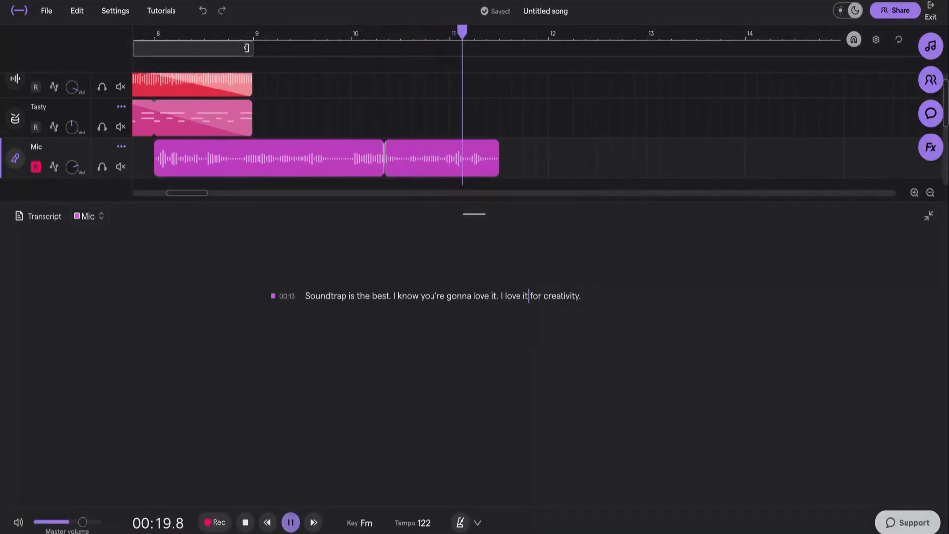
key(space)
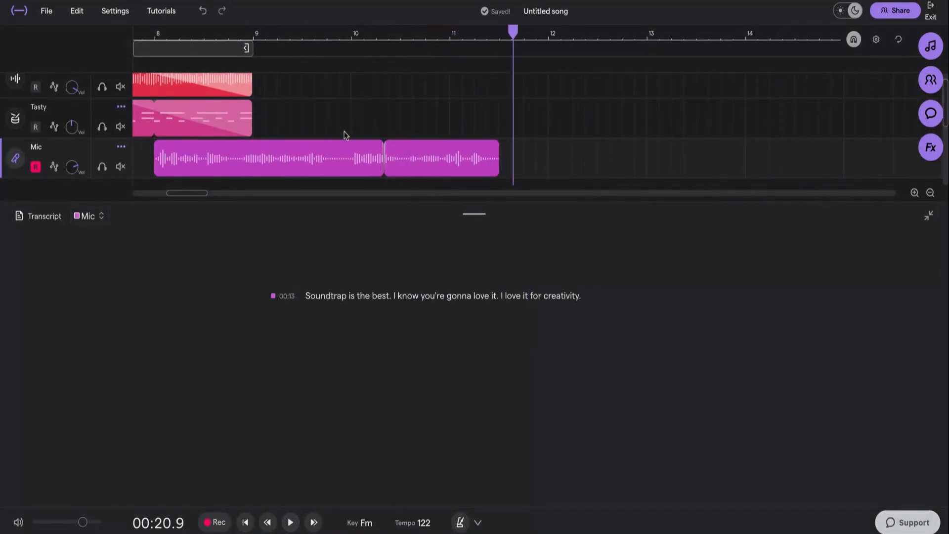
- Close the transcript panel and open the collaborators panel
scroll(348, 118, down, 2)
click(66, 212)
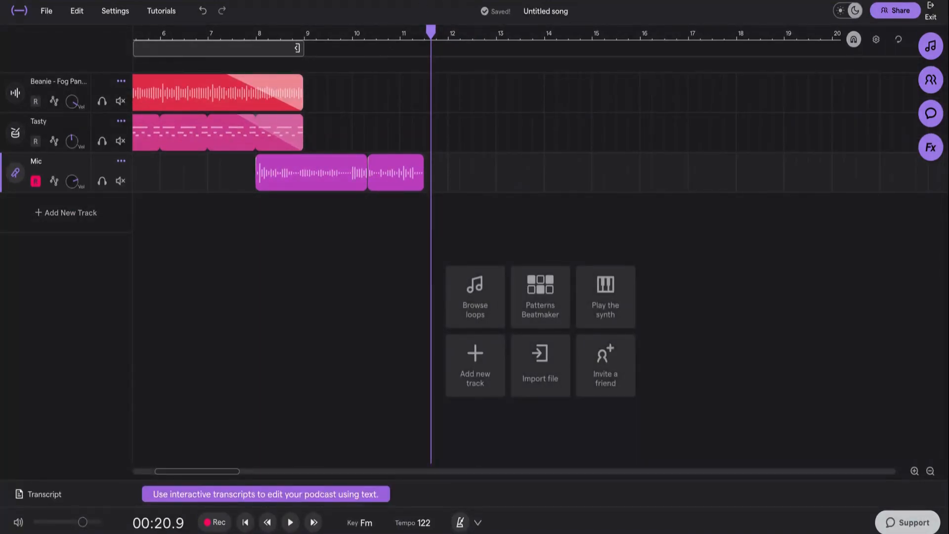
click(929, 81)
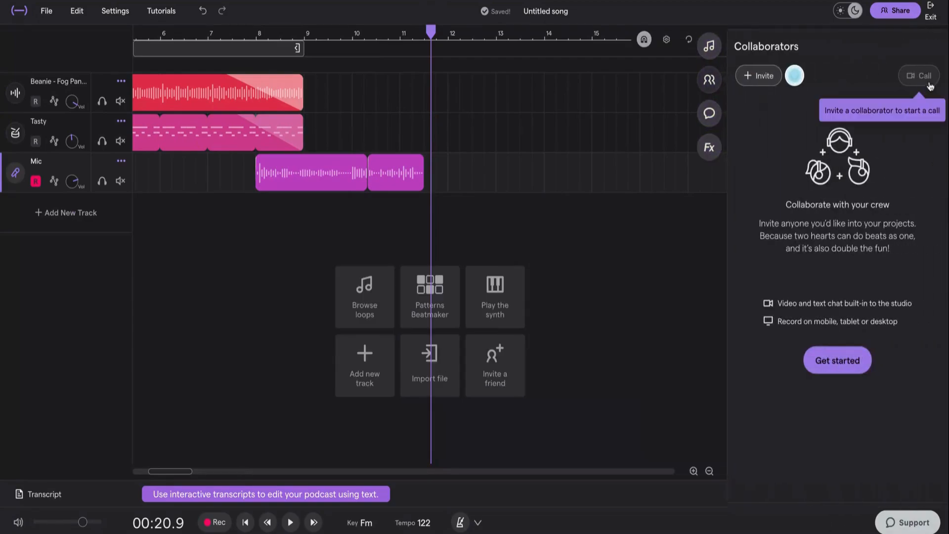
- Try to invite a collaborator found by searching their name in the Add people dialog
click(764, 83)
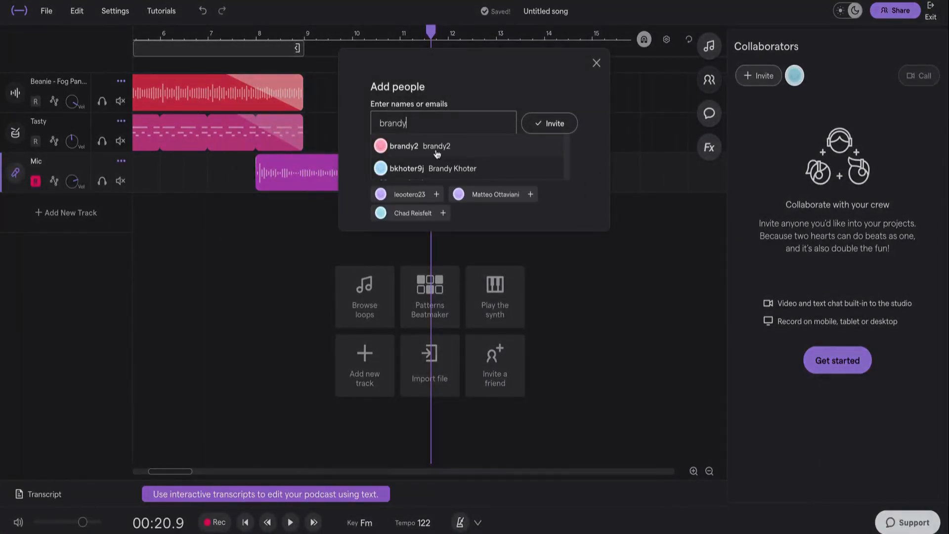
click(436, 148)
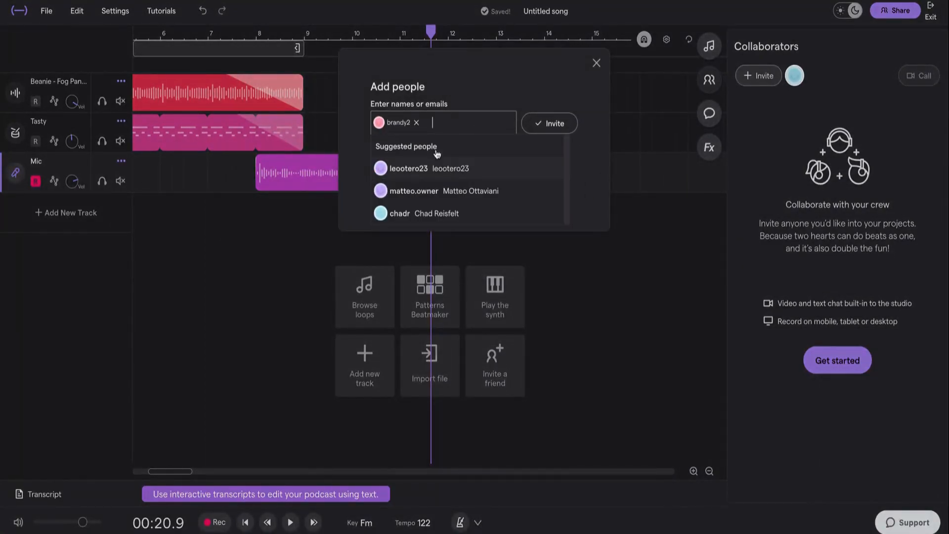
click(544, 129)
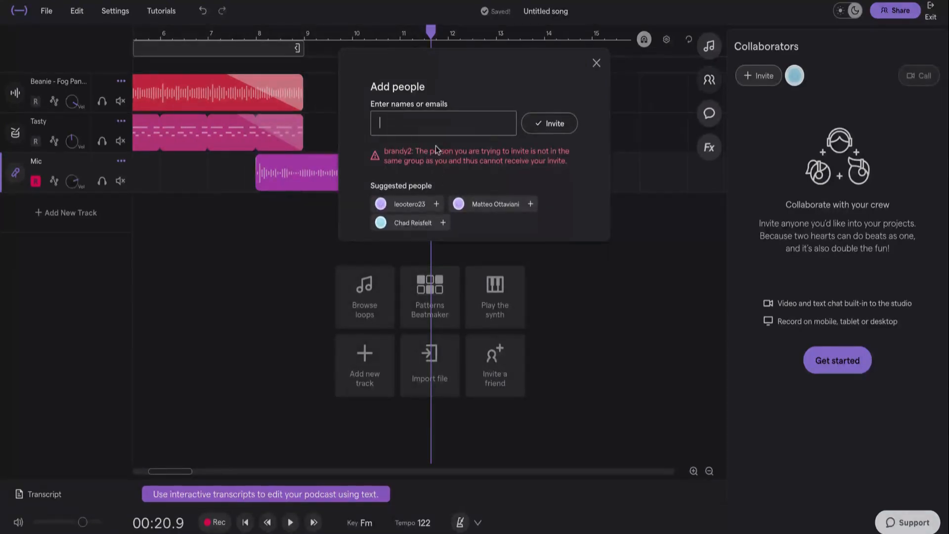
- Invite one of the suggested people as a collaborator, then close the dialog and the collaborators panel
click(438, 204)
click(541, 133)
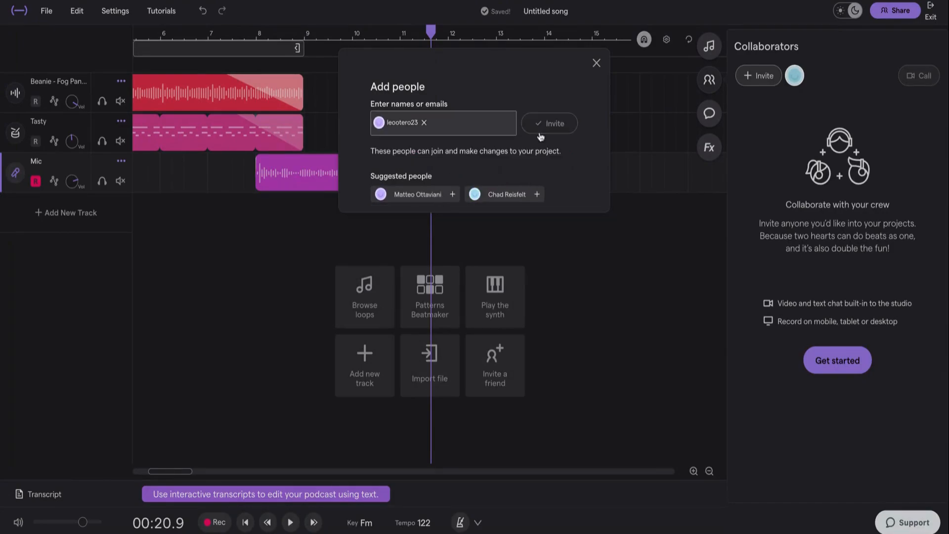
click(596, 63)
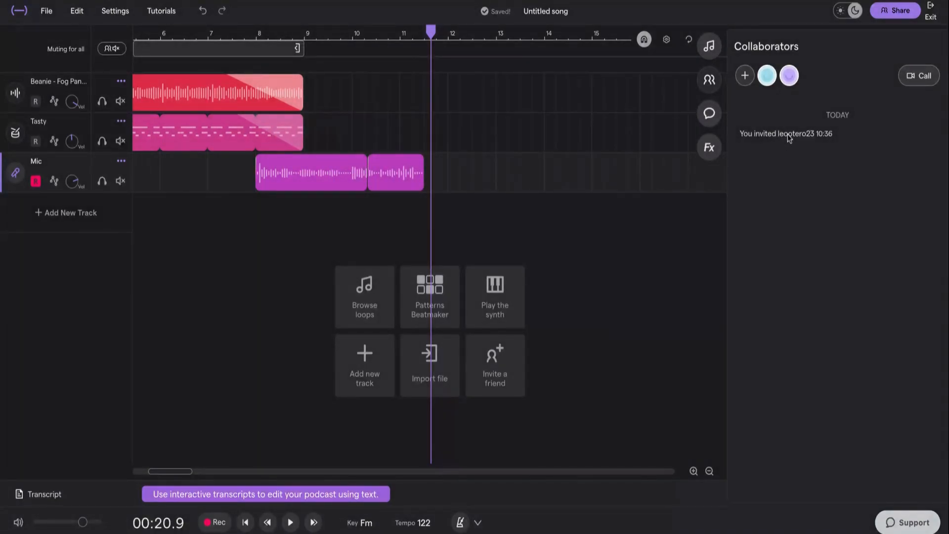
click(710, 79)
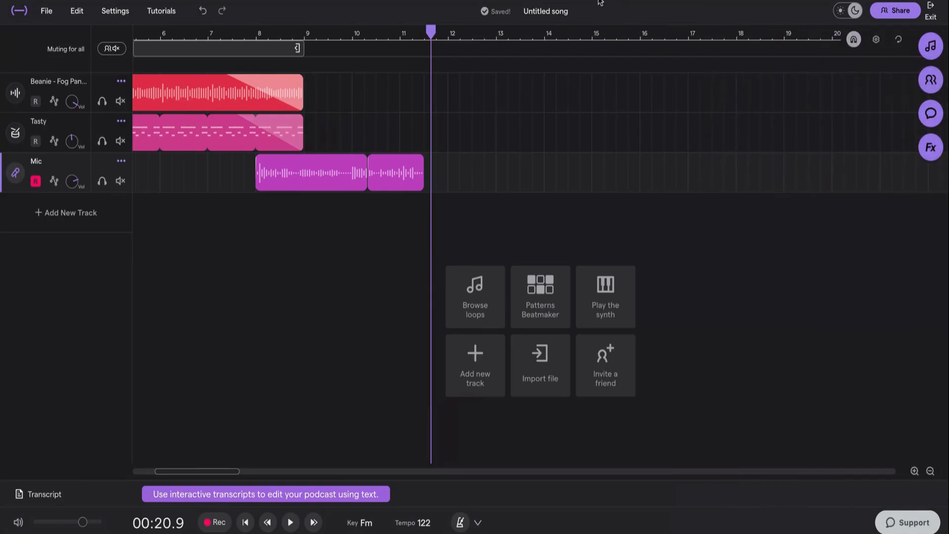